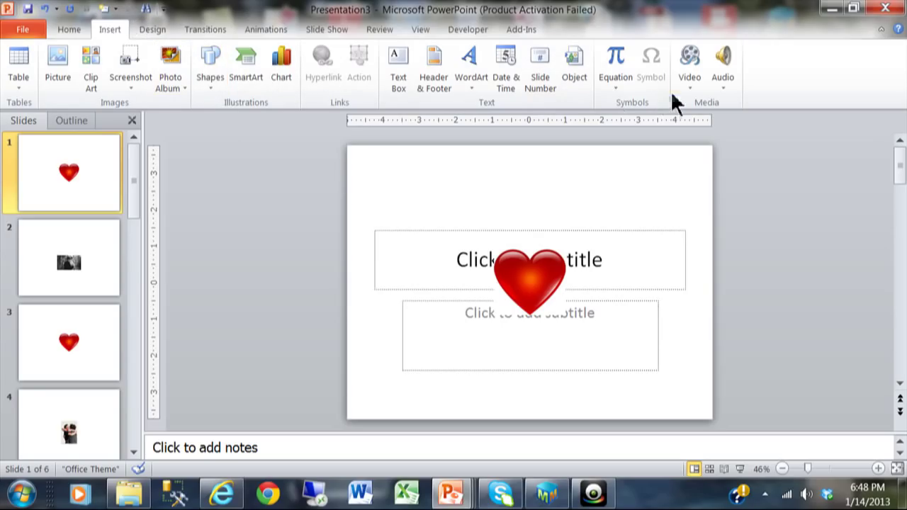
Insert '08 Eight Days a Week' from the Class music folder as an audio clip on slide 1.
{"action": "left_click", "coordinate": [724, 83]}
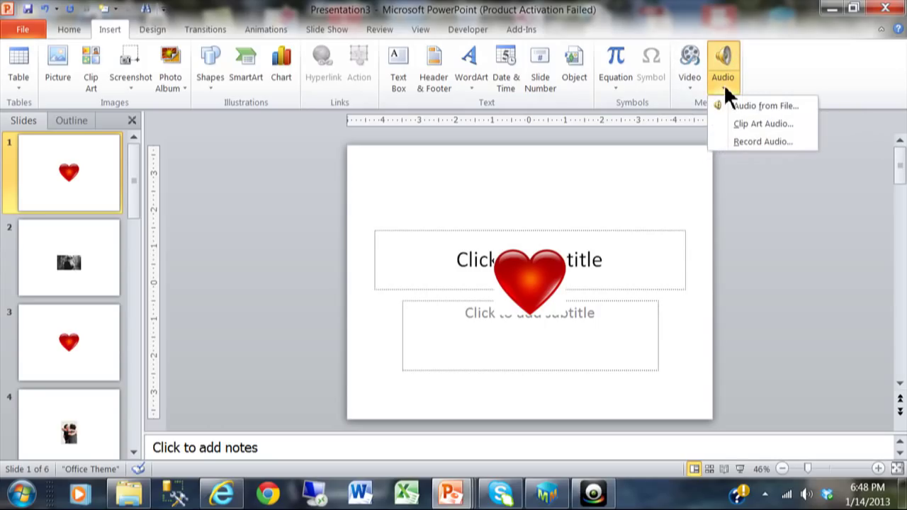
{"action": "left_click", "coordinate": [780, 104]}
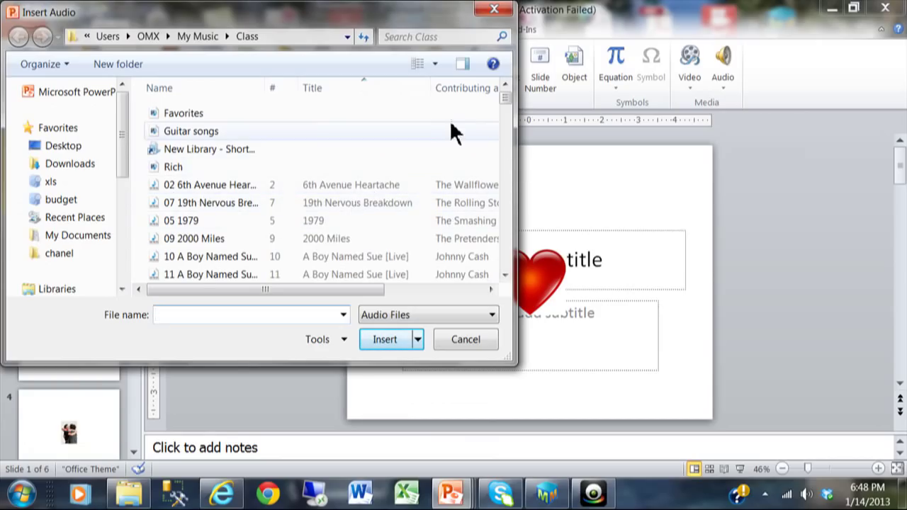
{"action": "left_click", "coordinate": [505, 275]}
{"action": "left_click_drag", "start_coordinate": [504, 276], "coordinate": [504, 276]}
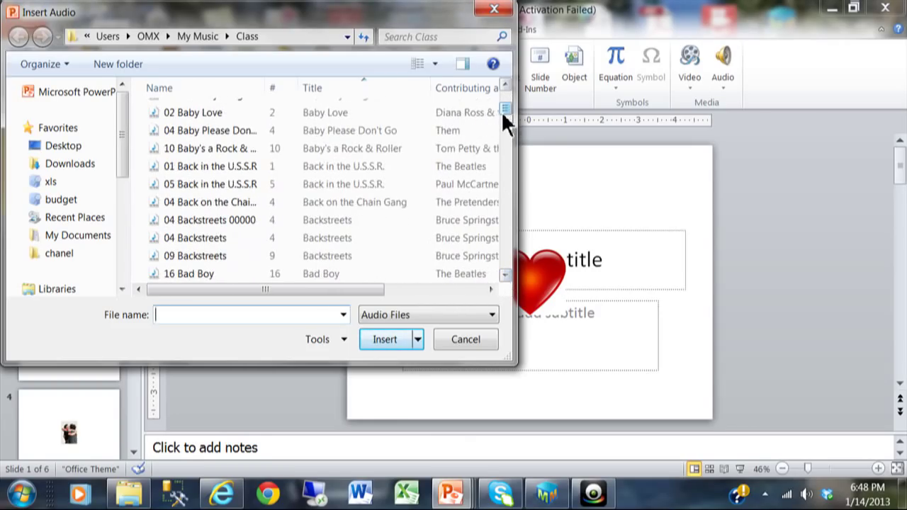
{"action": "mouse_move", "coordinate": [504, 118]}
{"action": "left_mouse_down"}
{"action": "mouse_move", "coordinate": [508, 135]}
{"action": "mouse_move", "coordinate": [501, 131]}
{"action": "left_mouse_up"}
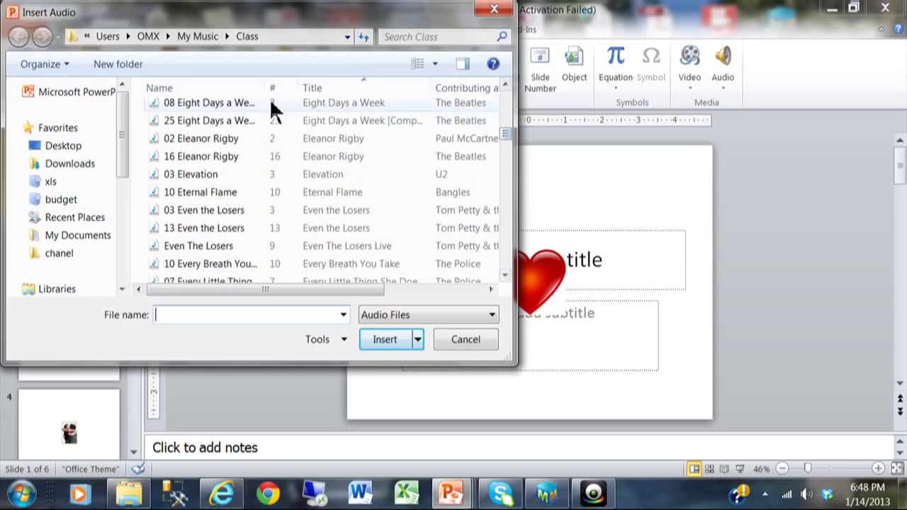
{"action": "double_click", "coordinate": [217, 101]}
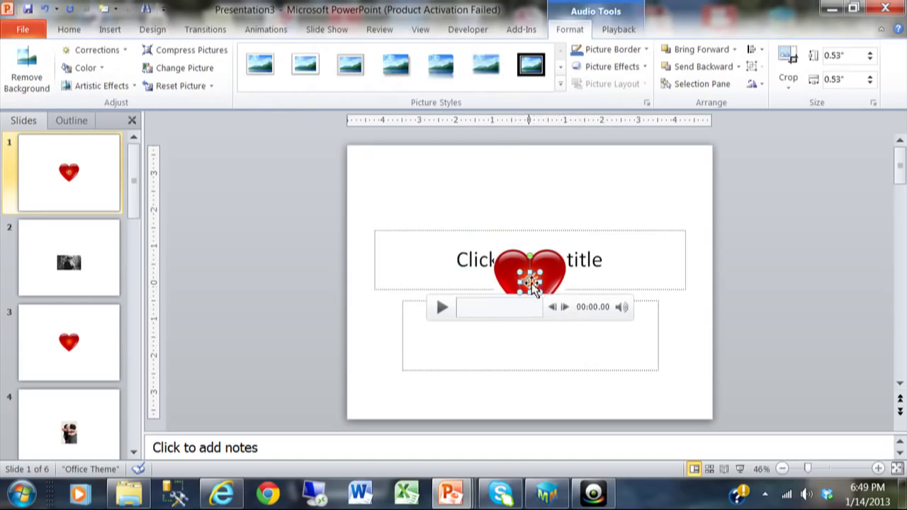
Drag the song icon to the lower-left corner and open its playback options from the Animation Pane.
{"action": "left_click_drag", "start_coordinate": [531, 288], "coordinate": [383, 397]}
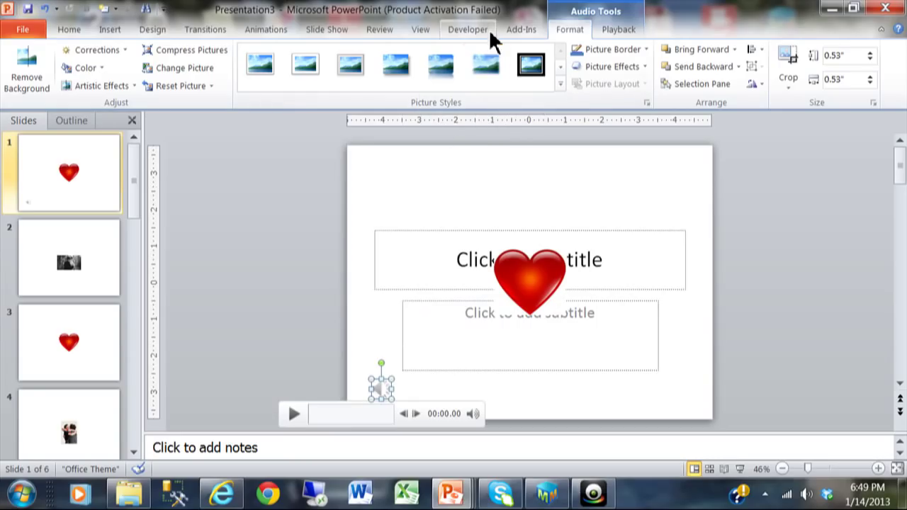
{"action": "left_click", "coordinate": [264, 37]}
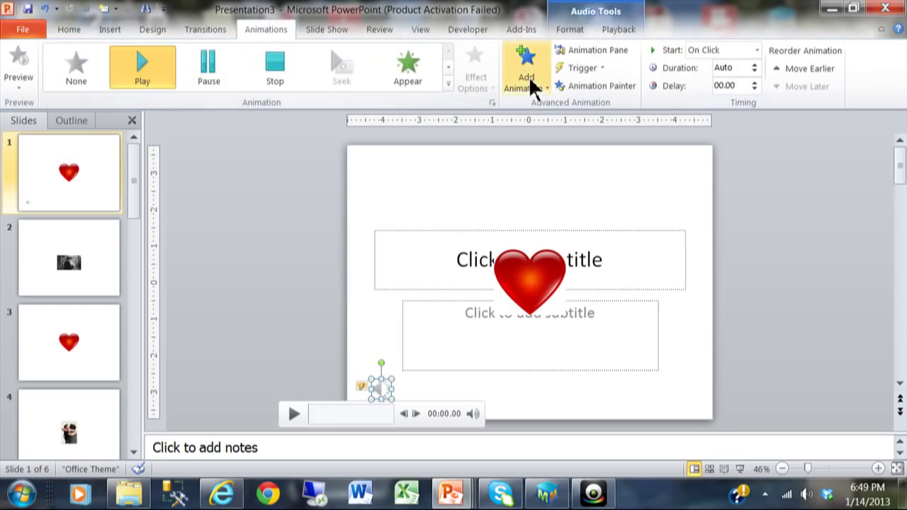
{"action": "left_click", "coordinate": [614, 53]}
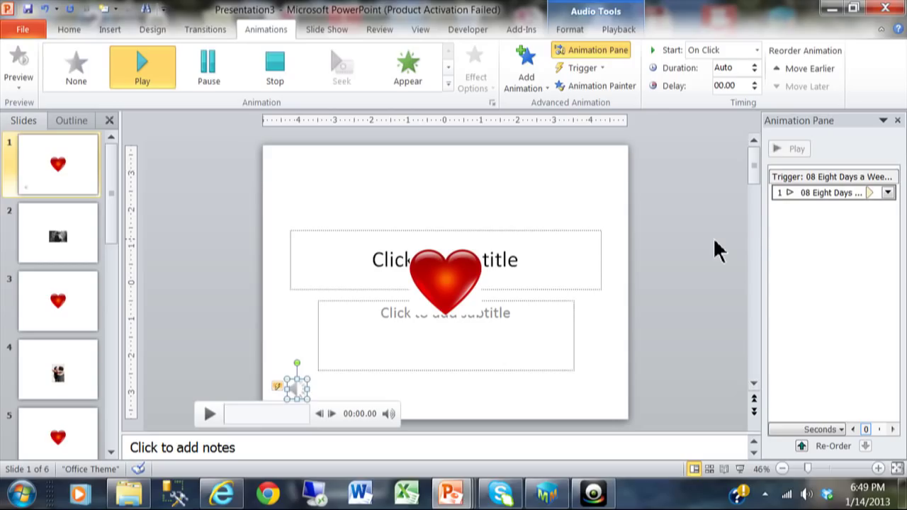
{"action": "double_click", "coordinate": [803, 192]}
Set the song to play from 00:00 and stop playing after 6 slides.
{"action": "left_click_drag", "start_coordinate": [371, 160], "coordinate": [395, 107]}
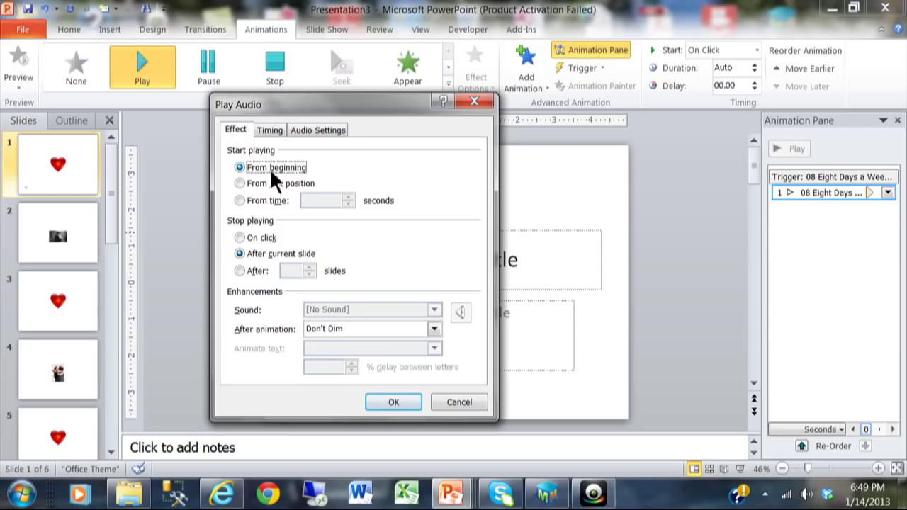
{"action": "left_click", "coordinate": [241, 201]}
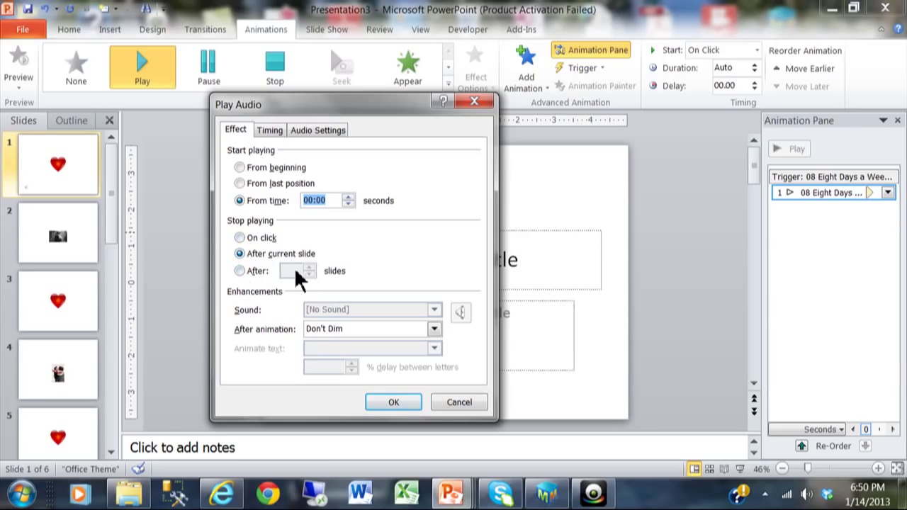
{"action": "left_click", "coordinate": [239, 271]}
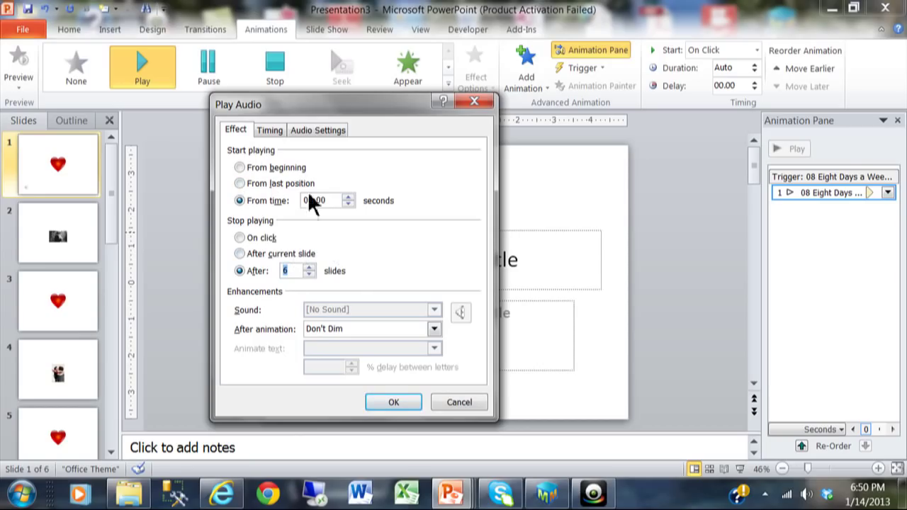
{"action": "left_click", "coordinate": [271, 131]}
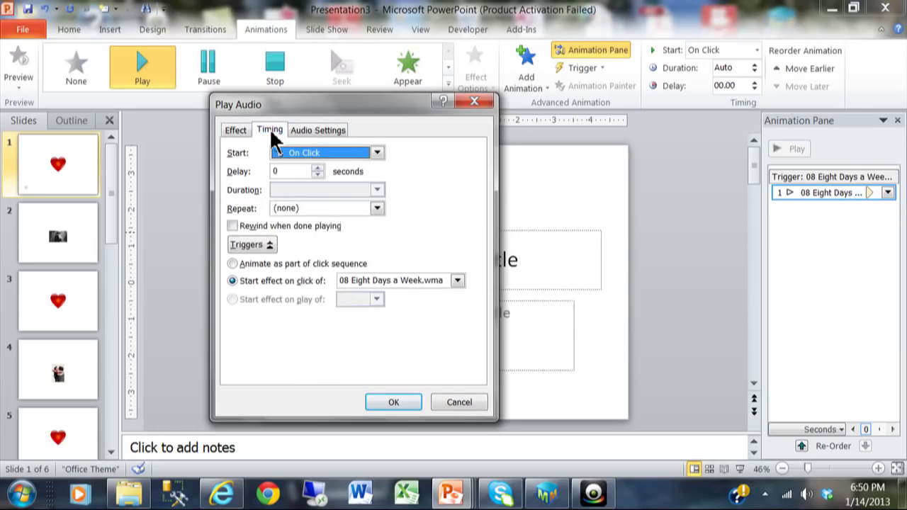
Set the song's Start to After Previous with a 1-second delay.
{"action": "left_click", "coordinate": [379, 153]}
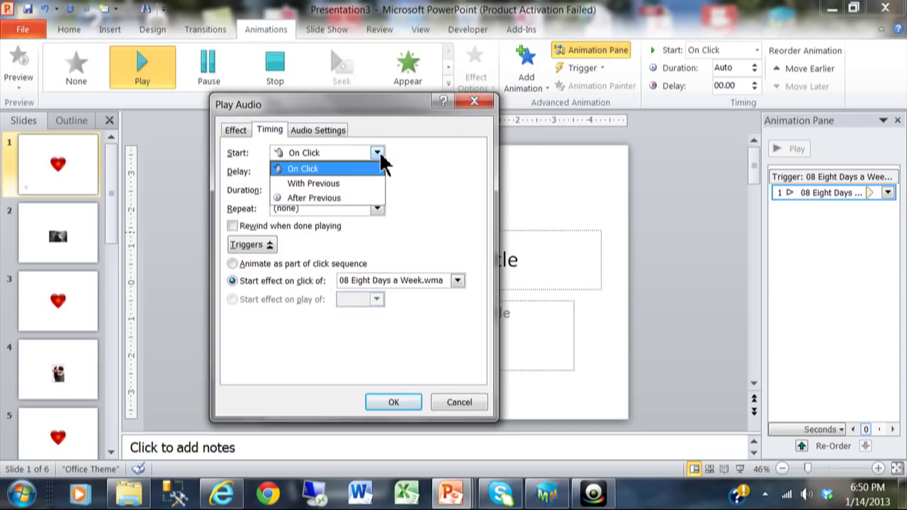
{"action": "left_click", "coordinate": [331, 197]}
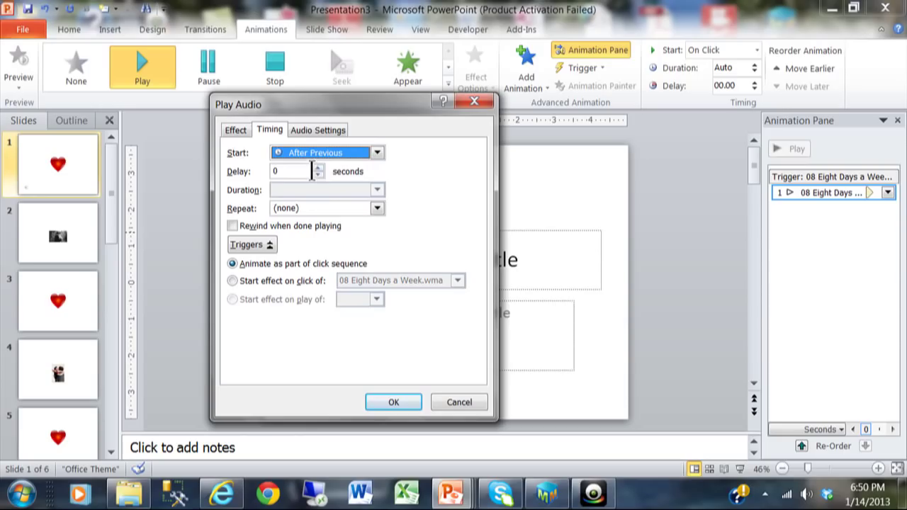
{"action": "left_click", "coordinate": [318, 169]}
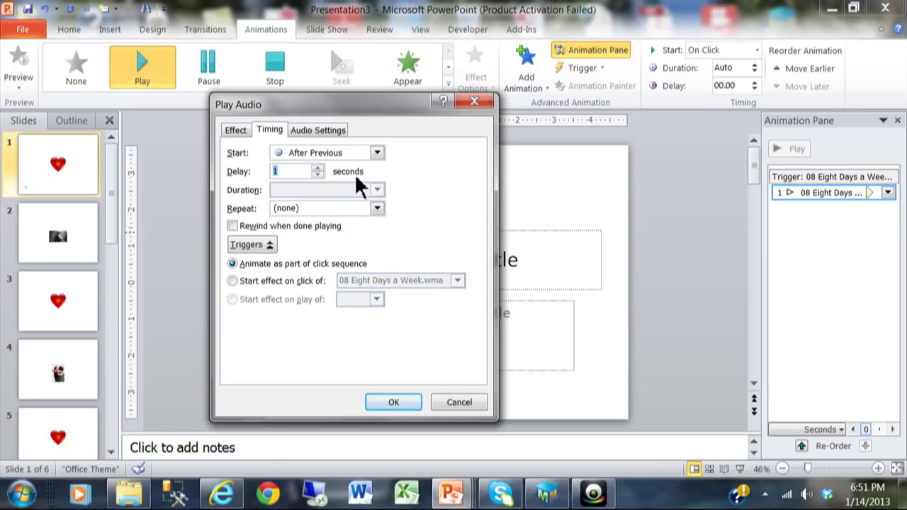
{"action": "left_click", "coordinate": [330, 127]}
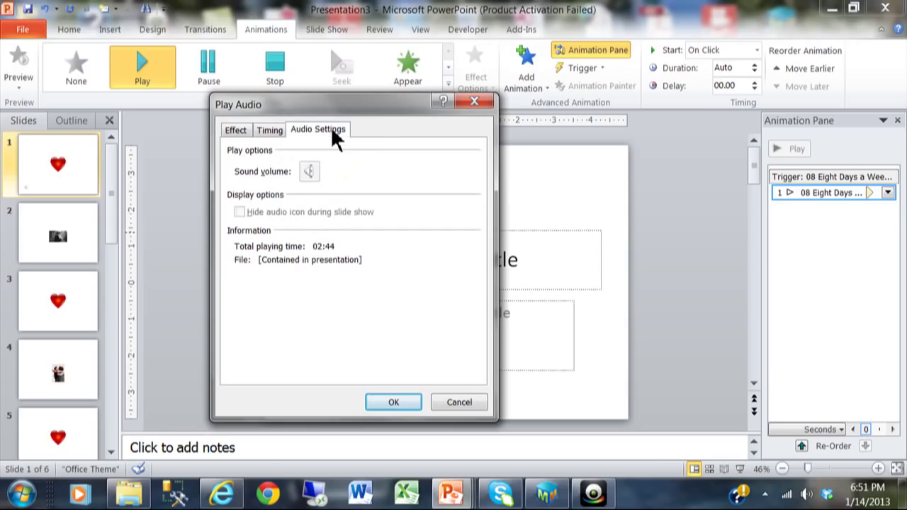
{"action": "left_click", "coordinate": [272, 131]}
{"action": "left_click", "coordinate": [250, 129]}
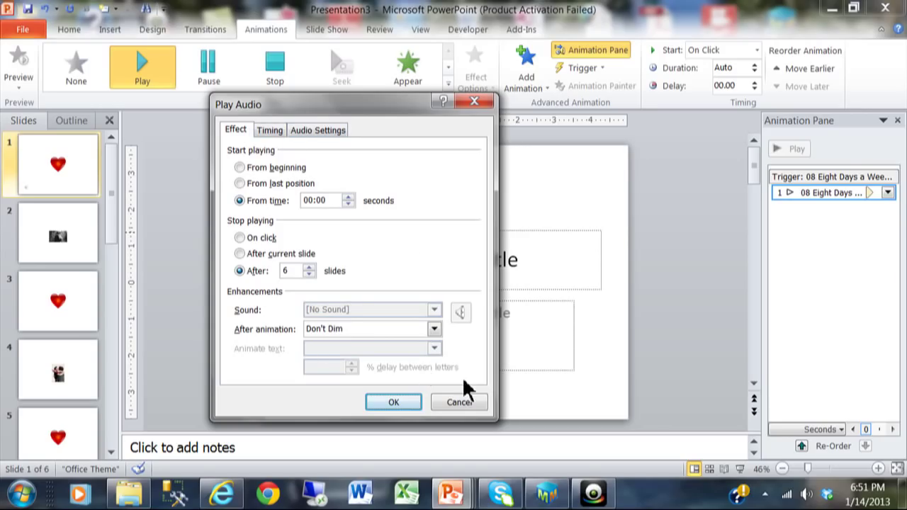
Apply the song settings and run the slide show from the beginning through to its end.
{"action": "left_click", "coordinate": [394, 403]}
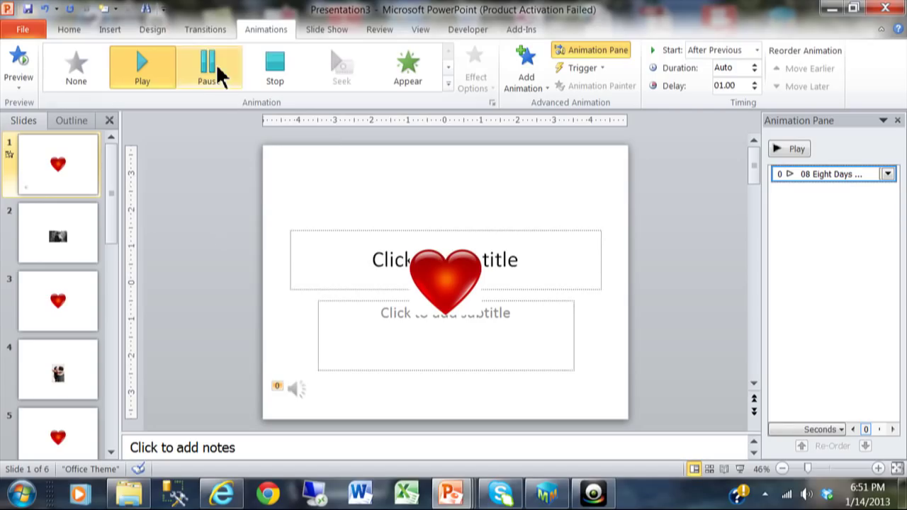
{"action": "left_click", "coordinate": [327, 30]}
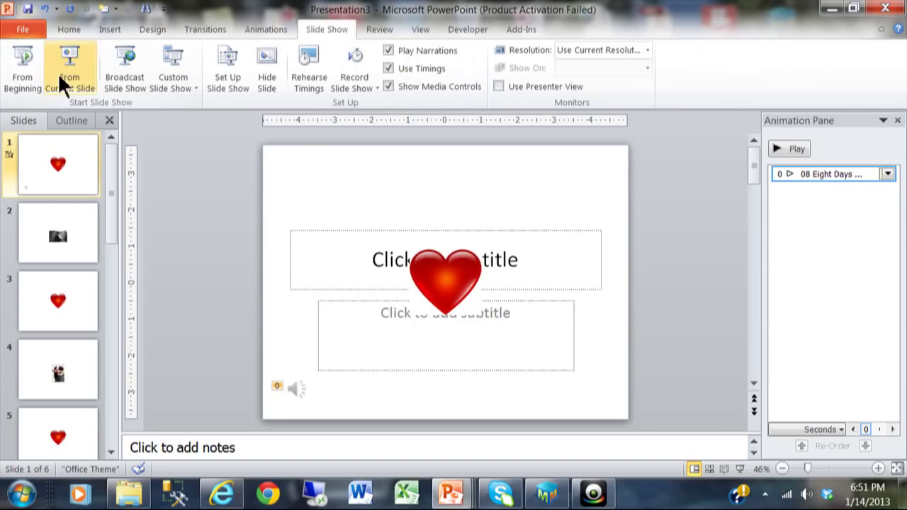
{"action": "left_click", "coordinate": [20, 83]}
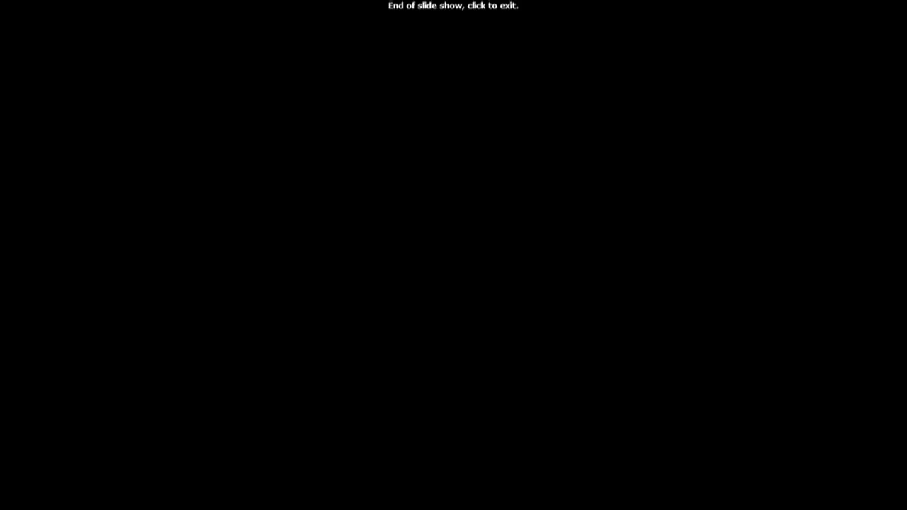
{"action": "left_click", "coordinate": [19, 81]}
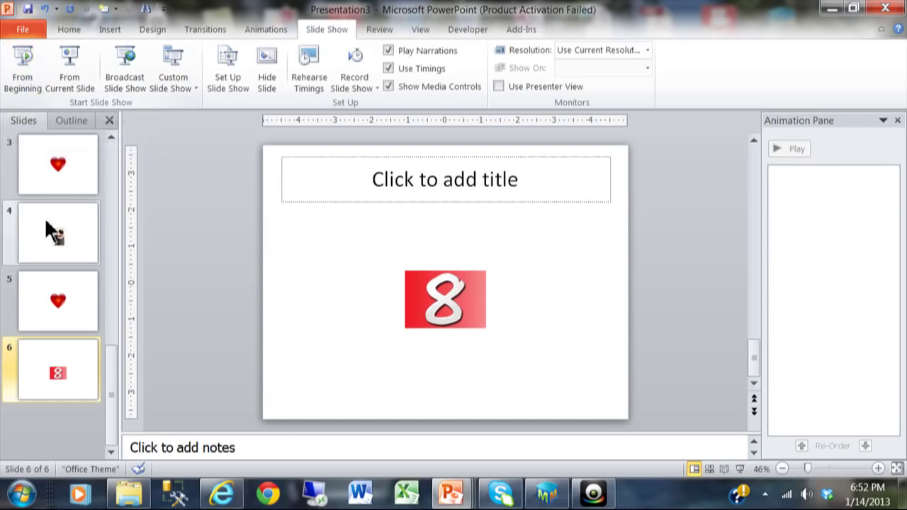
{"action": "right_click", "coordinate": [33, 360]}
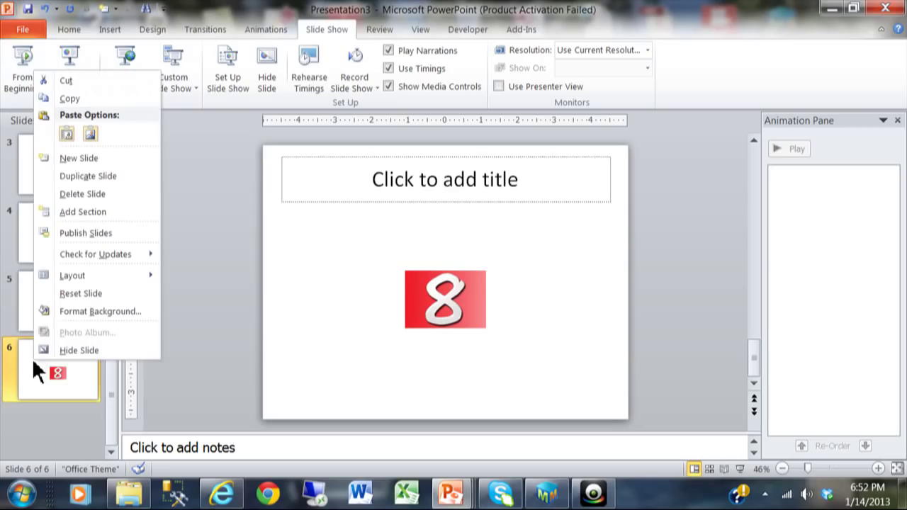
Duplicate slide 6 and scroll the Slides pane back to the top.
{"action": "left_click", "coordinate": [104, 178]}
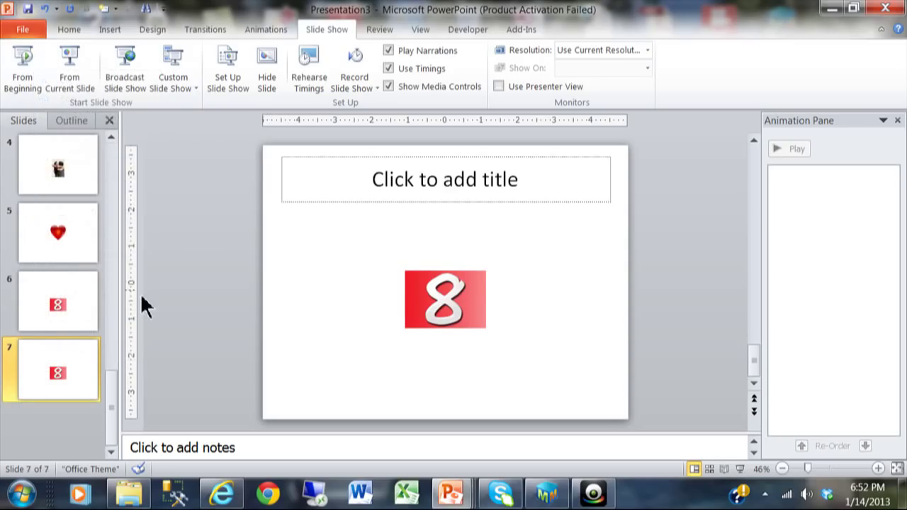
{"action": "left_click_drag", "start_coordinate": [111, 393], "coordinate": [108, 168]}
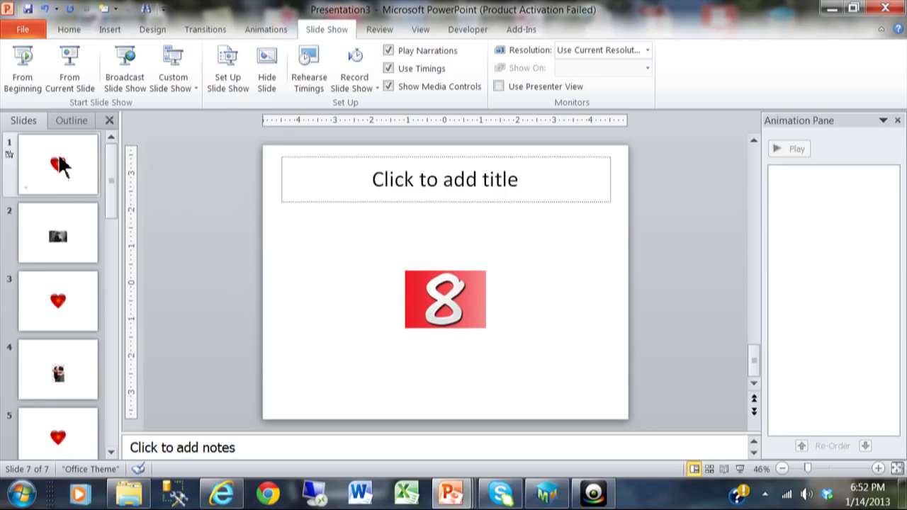
On slide 1, drag the red heart picture up above the title placeholder.
{"action": "left_click", "coordinate": [90, 172]}
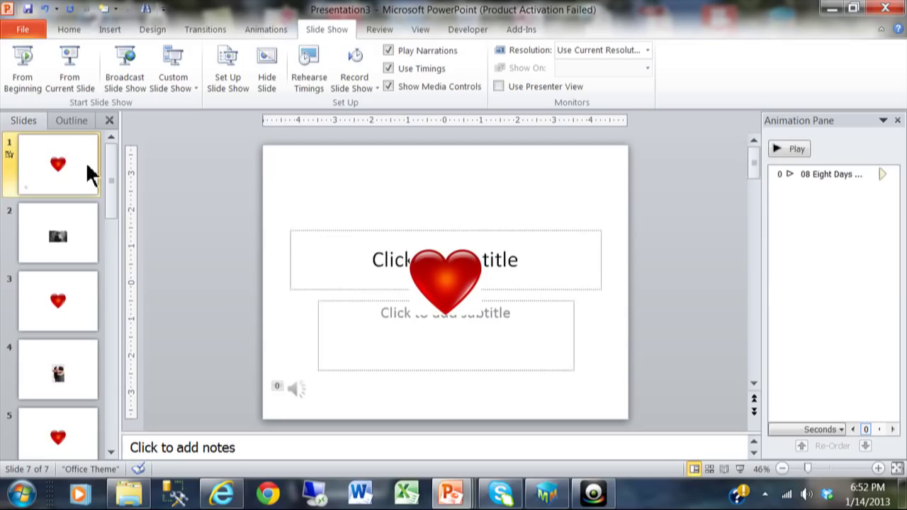
{"action": "left_click", "coordinate": [455, 276]}
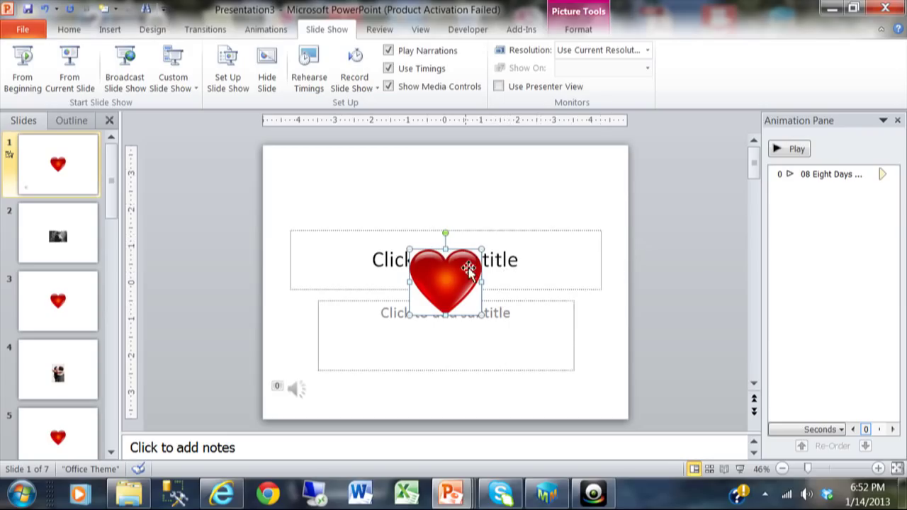
{"action": "left_click_drag", "start_coordinate": [469, 268], "coordinate": [458, 220]}
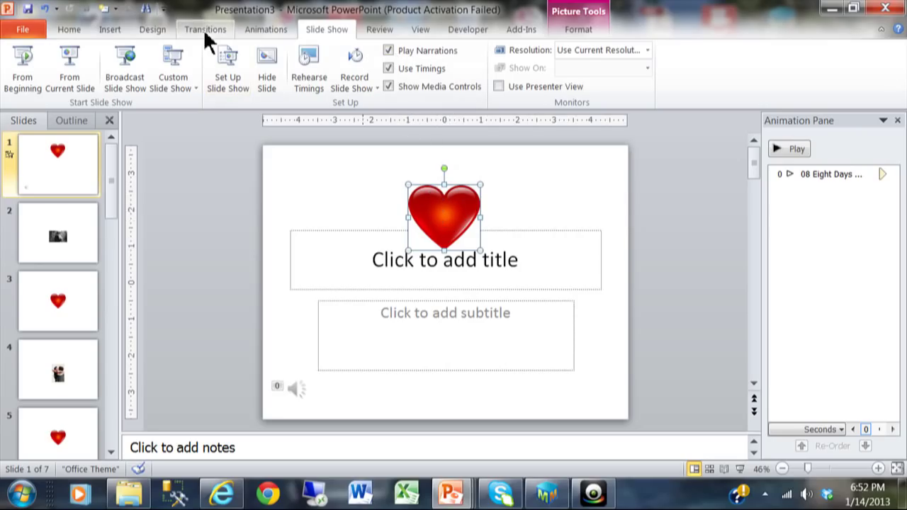
Add the Appear entrance effect to slide 1's heart picture.
{"action": "left_click", "coordinate": [268, 30]}
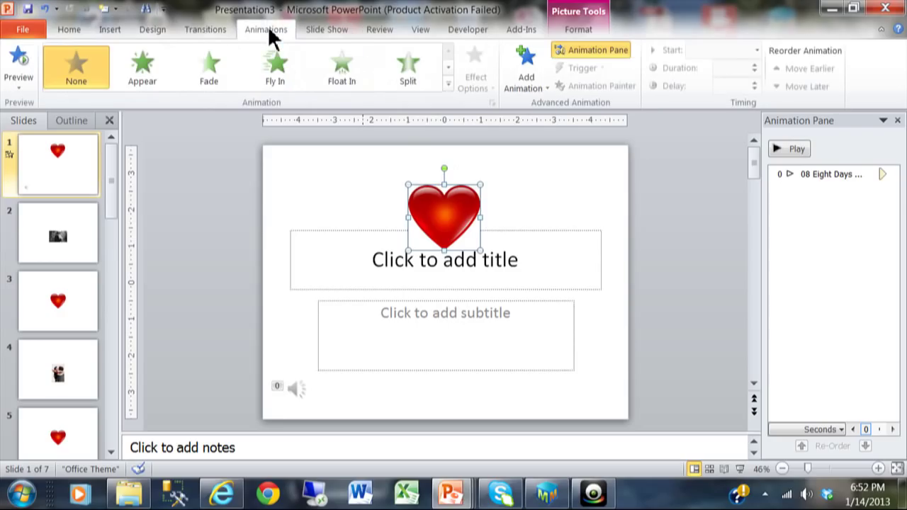
{"action": "left_click", "coordinate": [525, 78]}
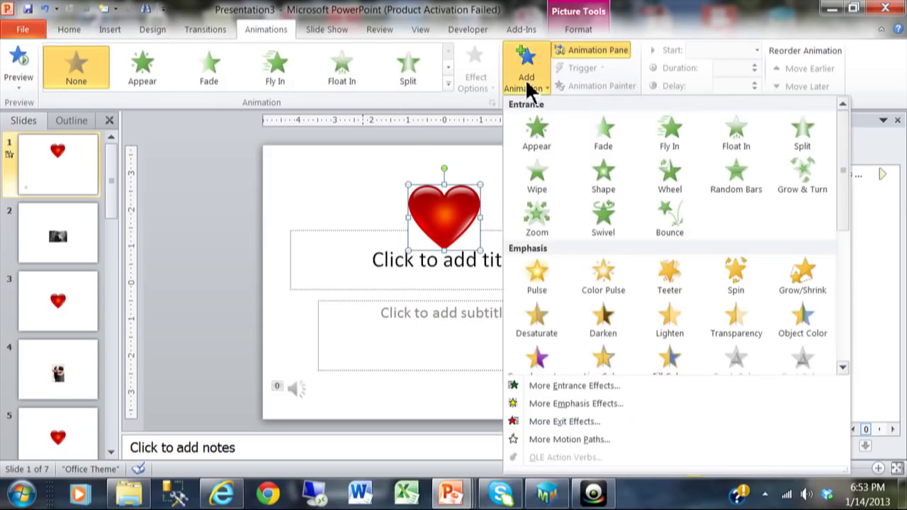
{"action": "left_click", "coordinate": [538, 139]}
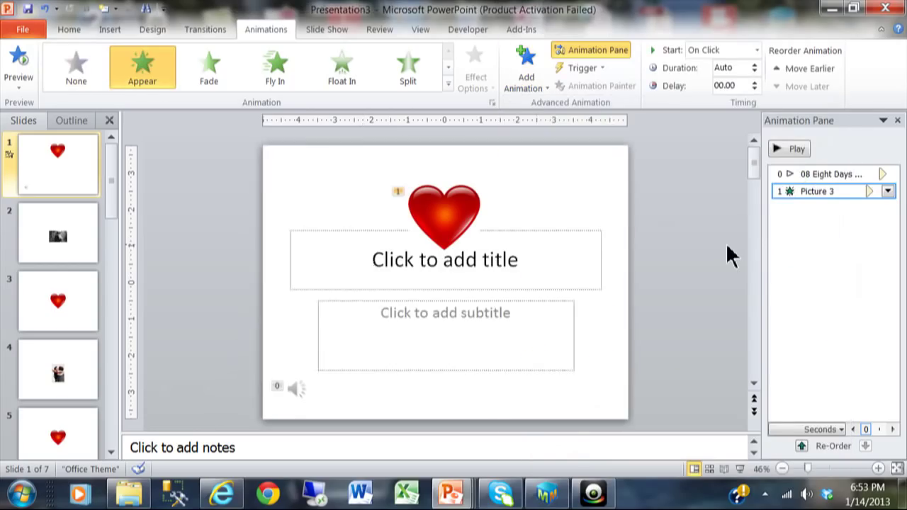
{"action": "double_click", "coordinate": [833, 192]}
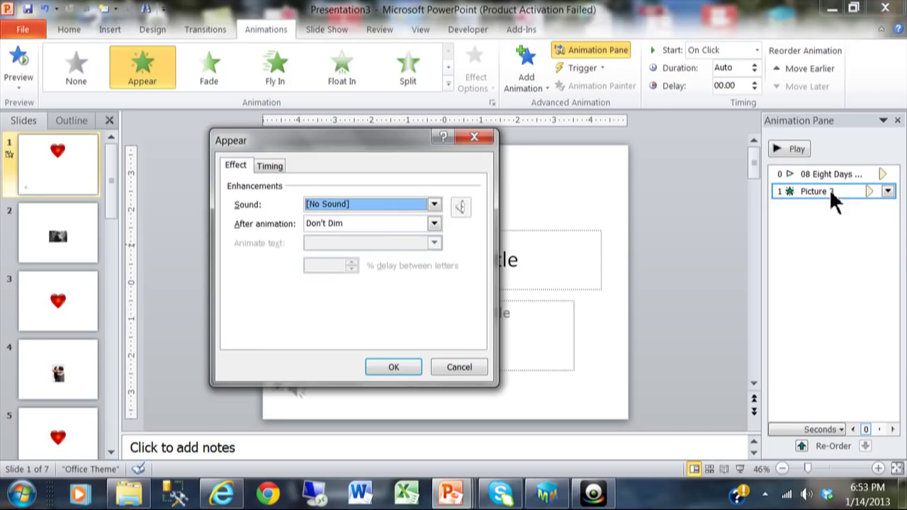
Set the heart's Appear timing to With Previous with a 10-second delay and confirm.
{"action": "left_click", "coordinate": [272, 168]}
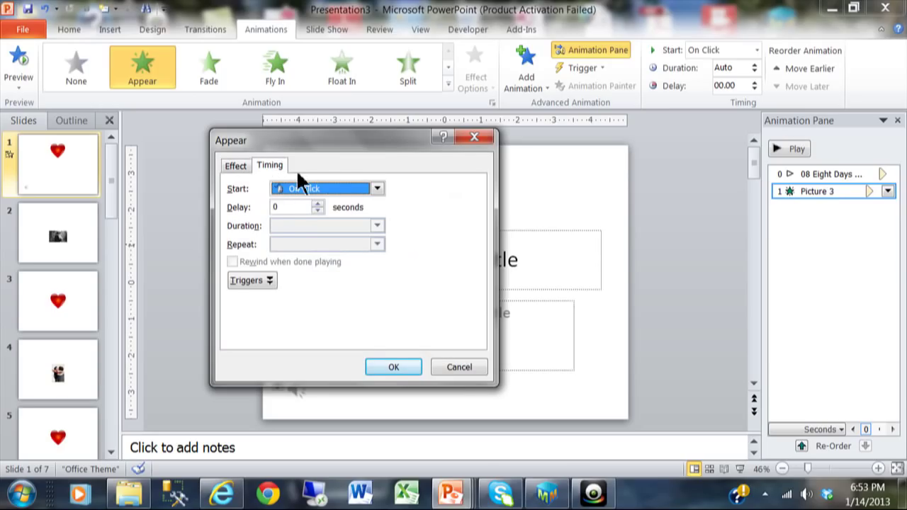
{"action": "left_click", "coordinate": [378, 189]}
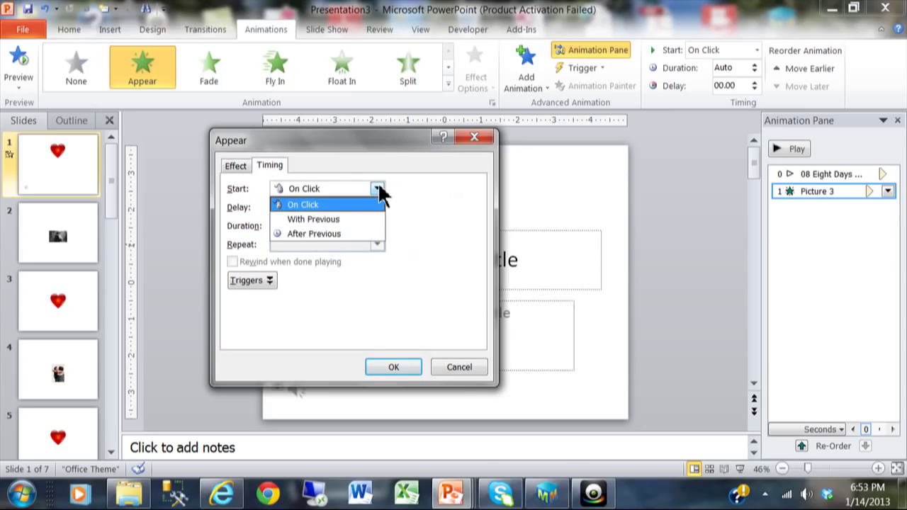
{"action": "left_click", "coordinate": [349, 218]}
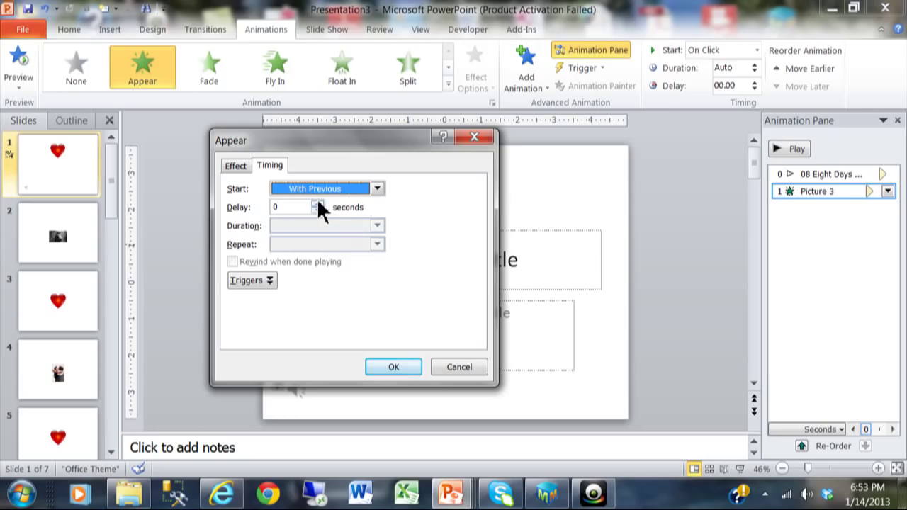
{"action": "left_click", "coordinate": [316, 204]}
{"action": "left_click", "coordinate": [317, 203]}
{"action": "left_click", "coordinate": [317, 203]}
{"action": "left_click", "coordinate": [317, 204]}
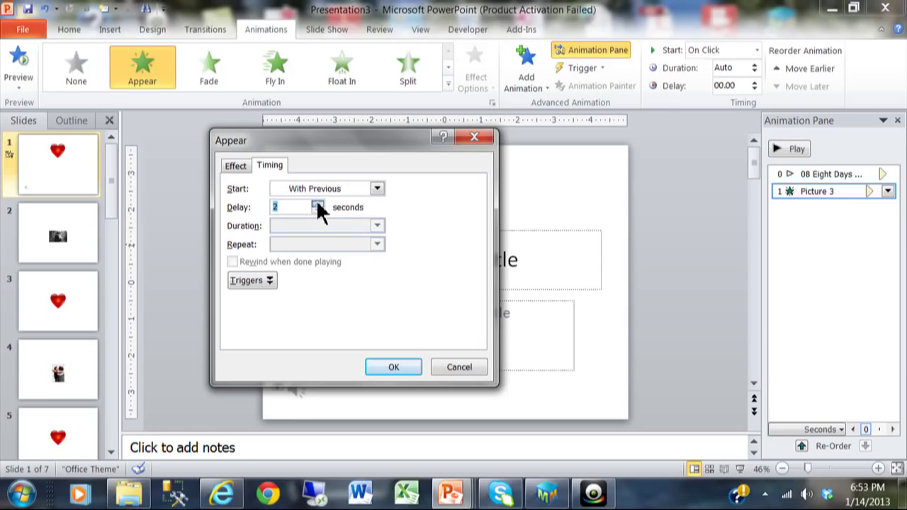
{"action": "left_click", "coordinate": [317, 203]}
{"action": "left_click", "coordinate": [317, 203]}
{"action": "left_click", "coordinate": [317, 204]}
{"action": "left_click", "coordinate": [317, 203]}
{"action": "left_click", "coordinate": [317, 203]}
{"action": "left_click", "coordinate": [316, 203]}
{"action": "left_click", "coordinate": [316, 204]}
{"action": "left_click", "coordinate": [317, 203]}
{"action": "left_click", "coordinate": [317, 203]}
{"action": "left_click", "coordinate": [317, 203]}
{"action": "left_click", "coordinate": [317, 203]}
{"action": "left_click", "coordinate": [317, 203]}
{"action": "left_click", "coordinate": [317, 204]}
{"action": "left_click", "coordinate": [317, 203]}
{"action": "left_click", "coordinate": [317, 203]}
{"action": "left_click", "coordinate": [317, 204]}
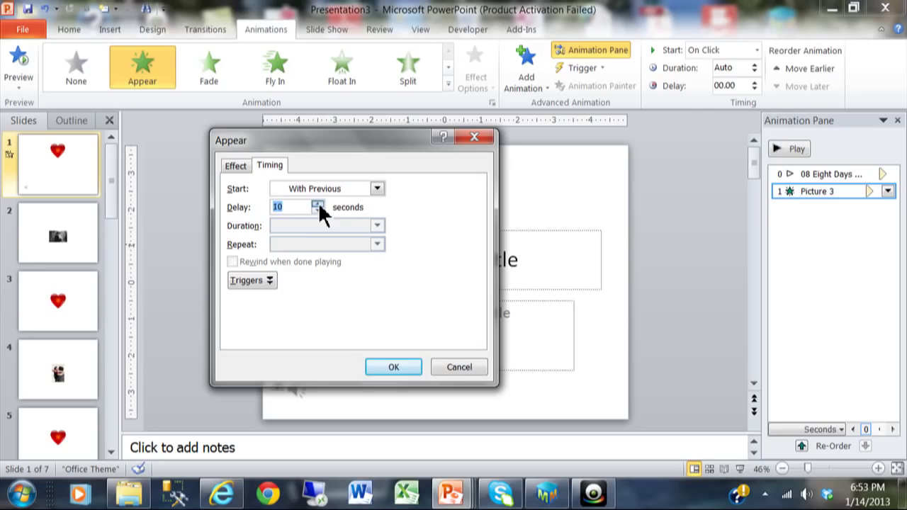
{"action": "left_click", "coordinate": [392, 366]}
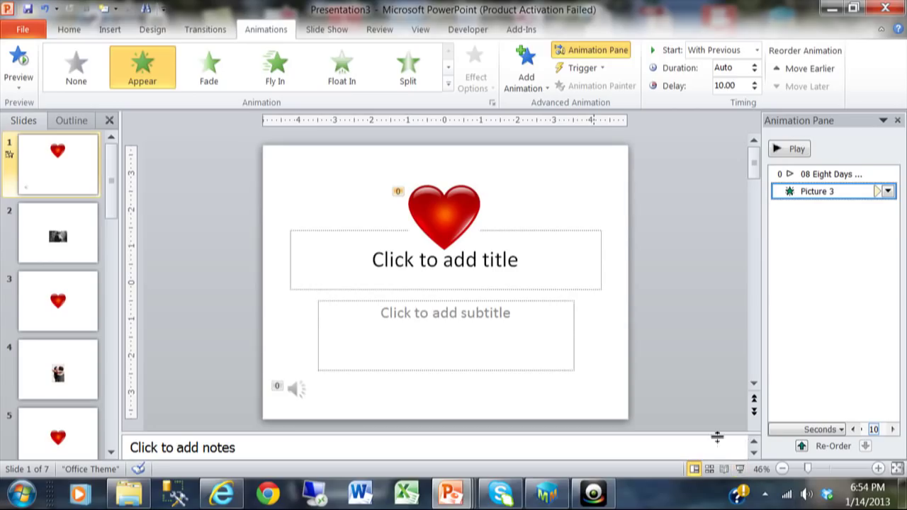
{"action": "left_click", "coordinate": [740, 469]}
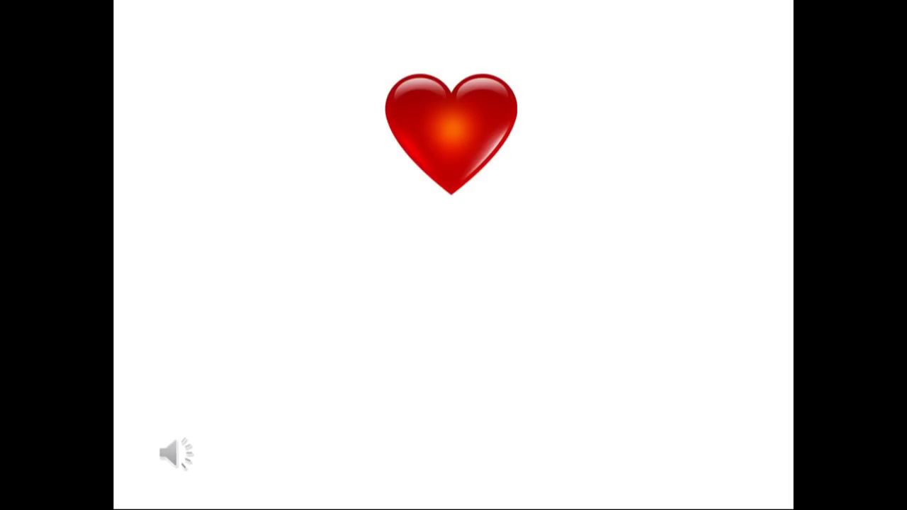
{"action": "key", "text": "Escape"}
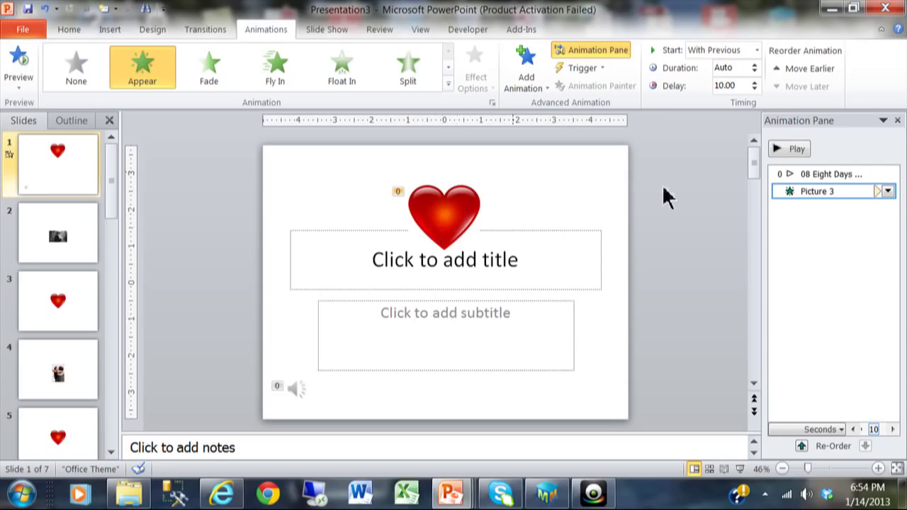
Raise the heart animation's Delay from 10 to 10.5 seconds and confirm.
{"action": "double_click", "coordinate": [817, 191]}
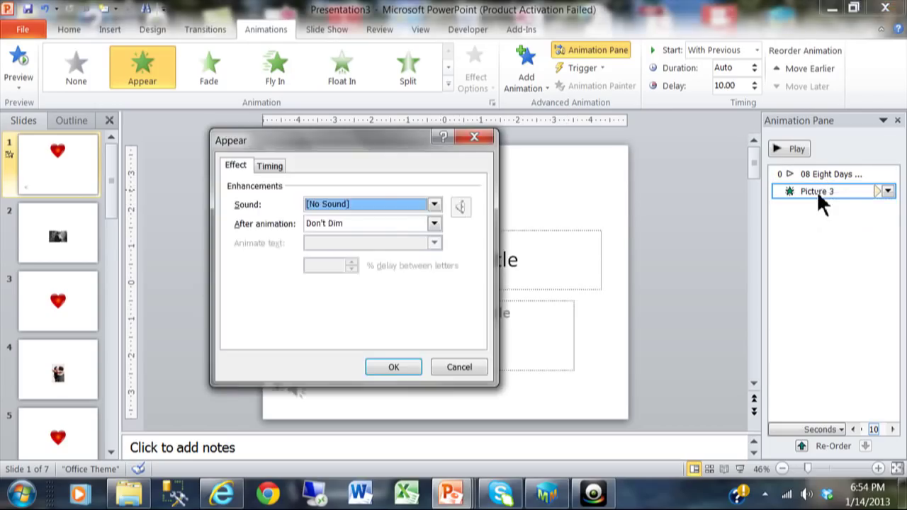
{"action": "left_click", "coordinate": [270, 165]}
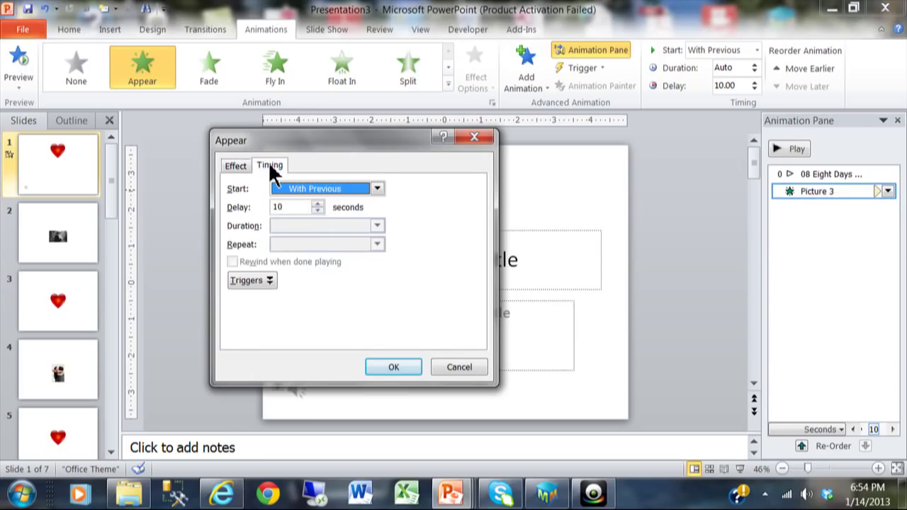
{"action": "left_click", "coordinate": [318, 202]}
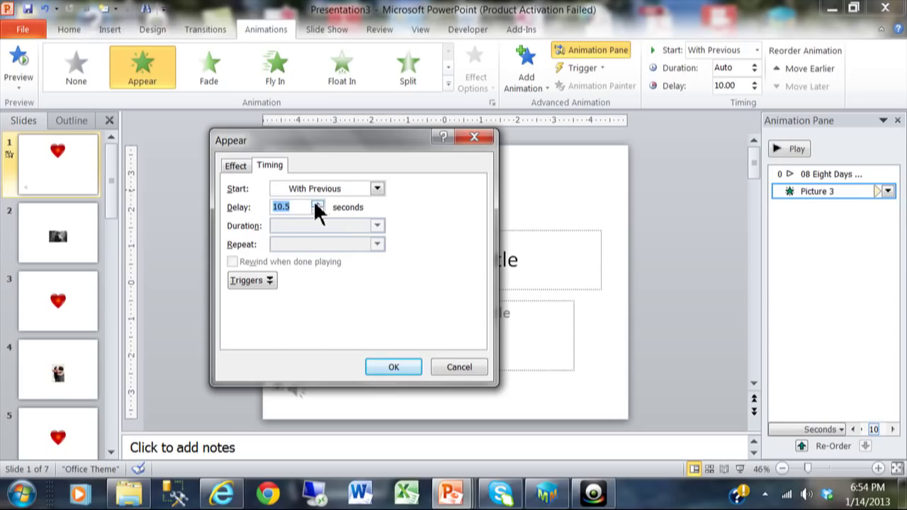
{"action": "left_click", "coordinate": [394, 367]}
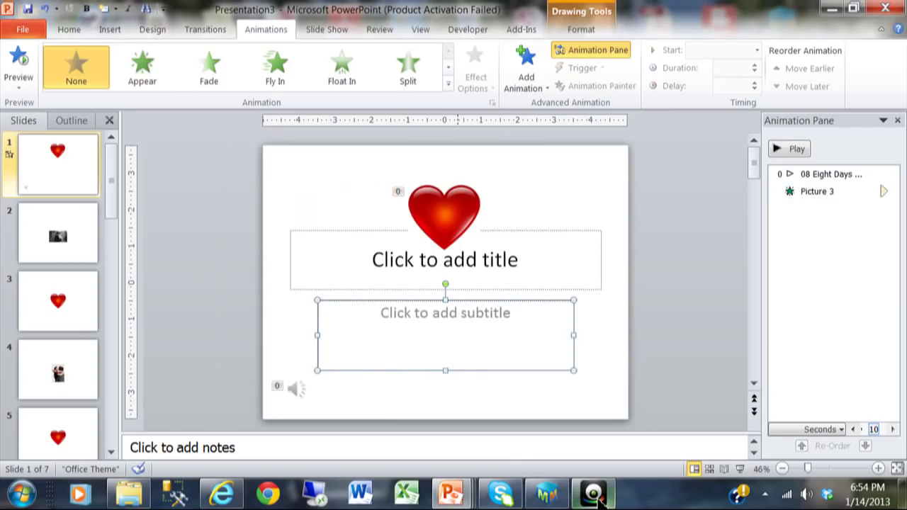